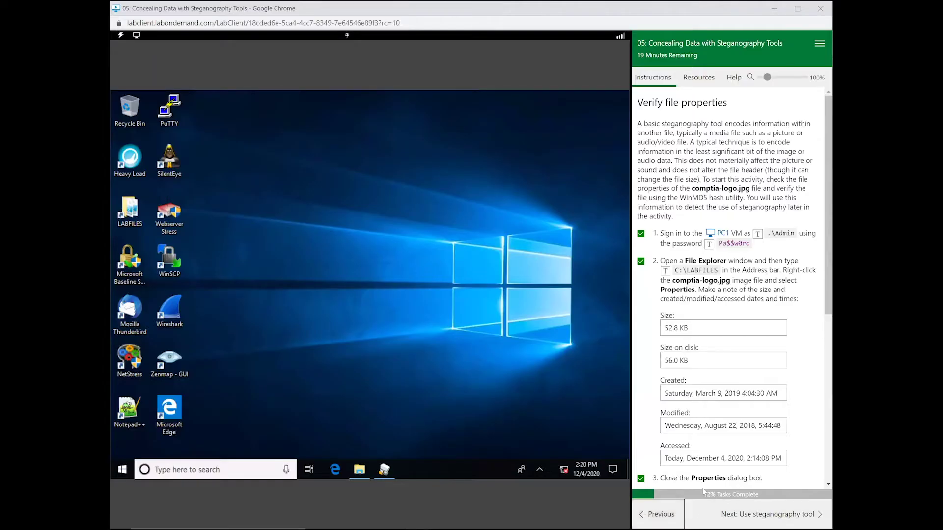
Go to the 'Use steganography tool' page, recheck the file properties page, then return
click(752, 513)
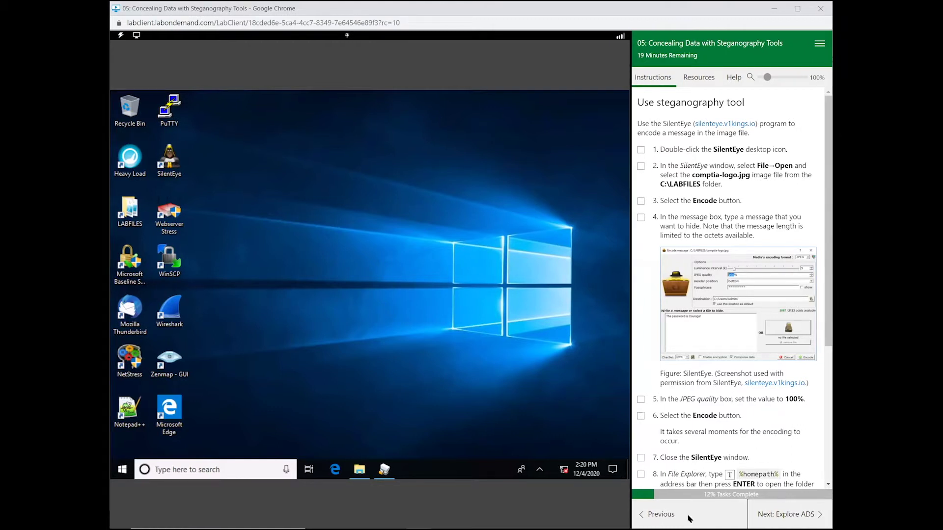
click(645, 519)
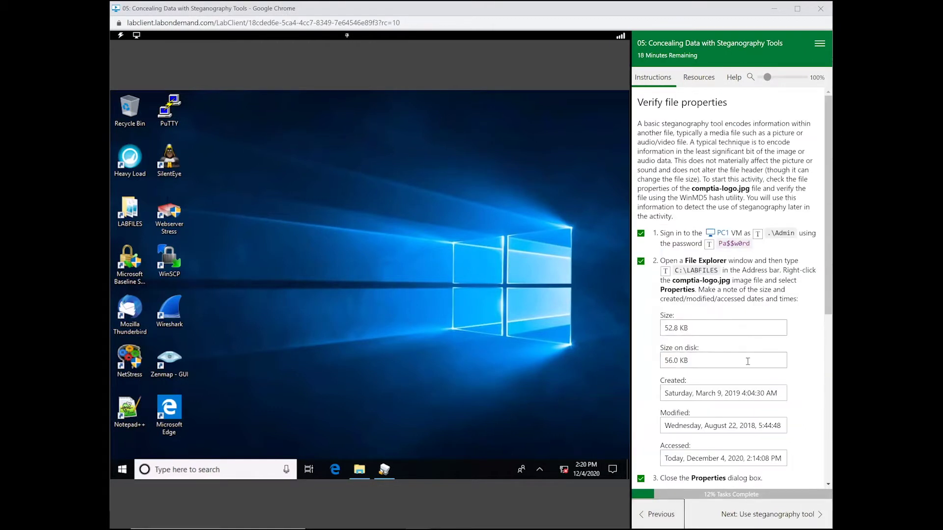
scroll(747, 361, down, 1)
scroll(747, 361, down, 2)
scroll(761, 408, up, 2)
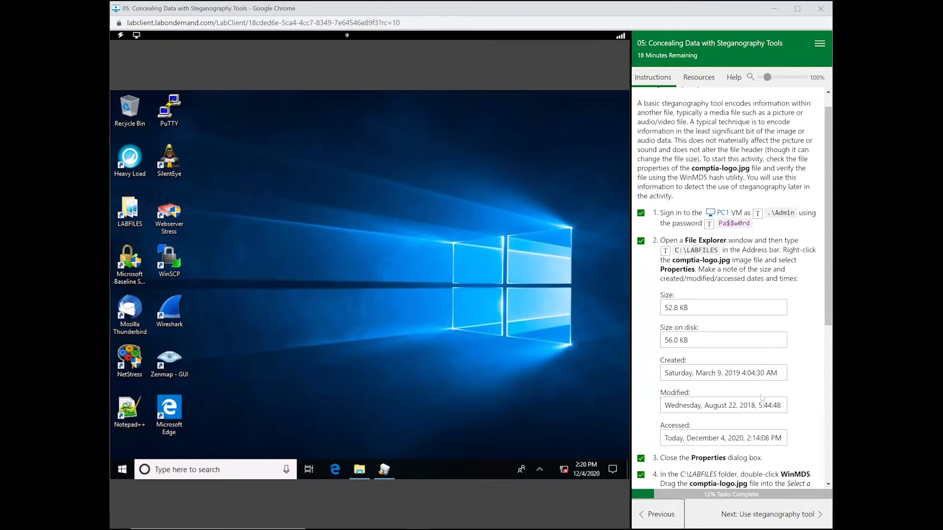
click(783, 513)
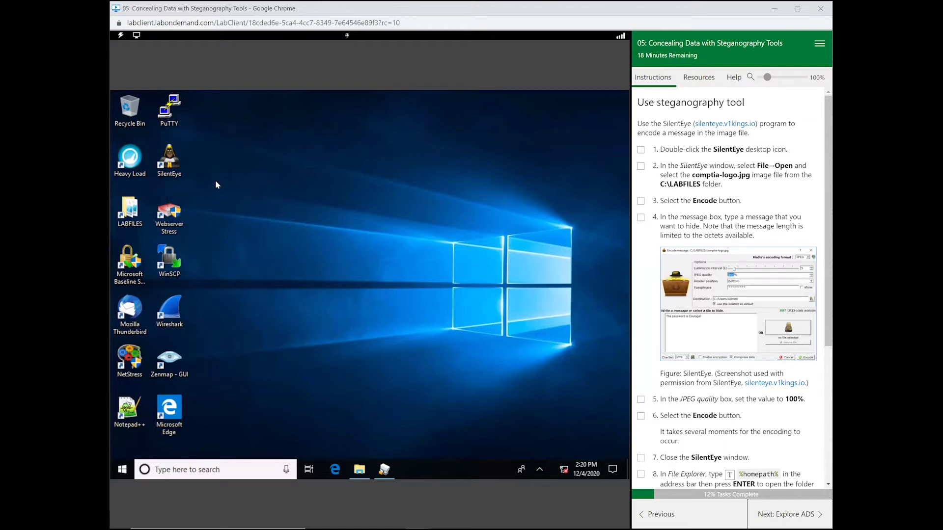
Minimize WinMD5Free out of the way and launch SilentEye from its desktop icon
double_click(169, 162)
click(384, 469)
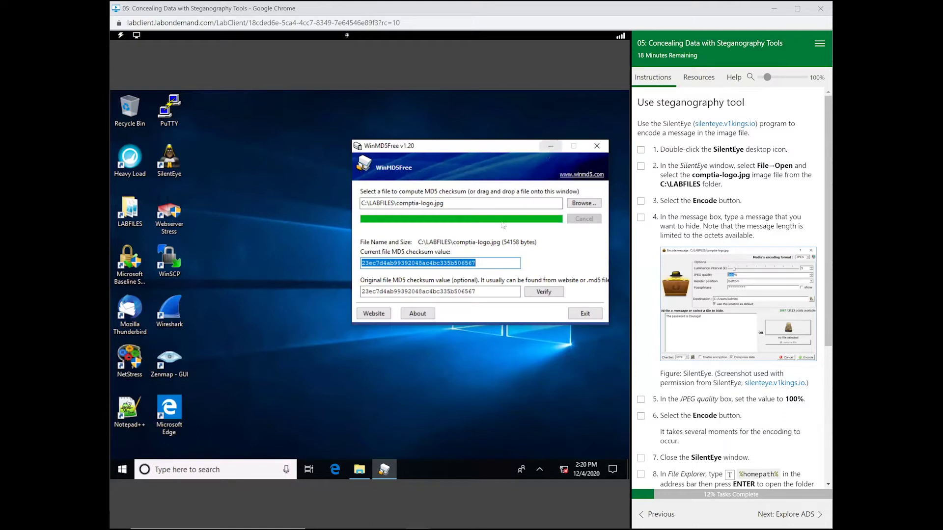
click(551, 146)
double_click(174, 158)
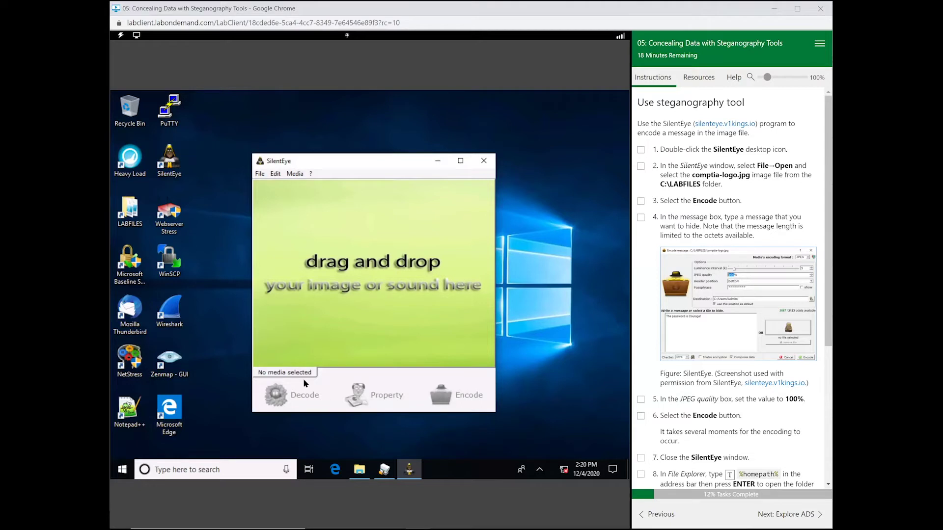
Open comptia-logo.jpg from C:\LABFILES using File > Open
click(260, 174)
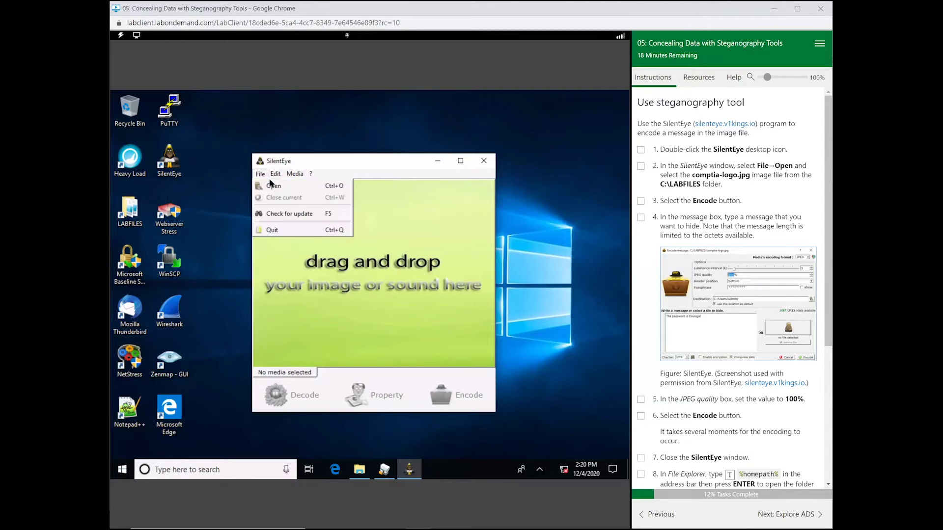
click(274, 187)
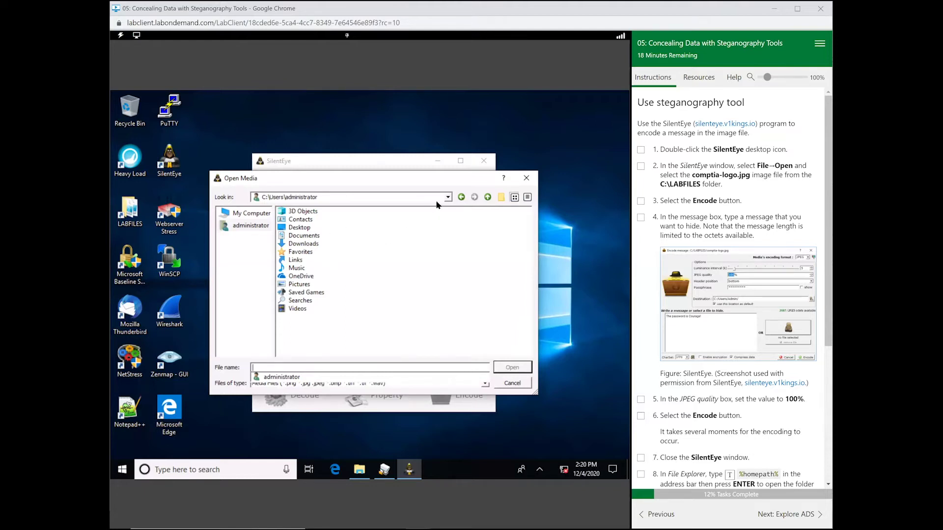
click(361, 197)
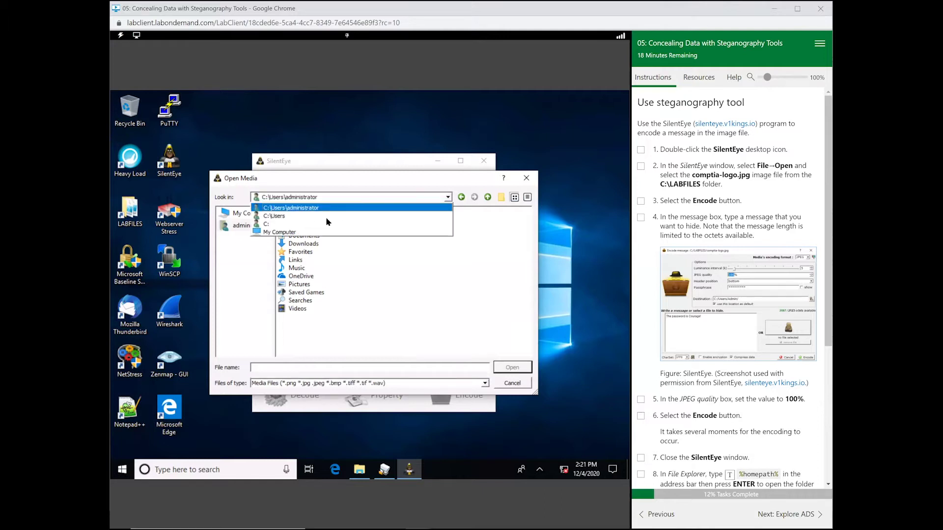
click(293, 224)
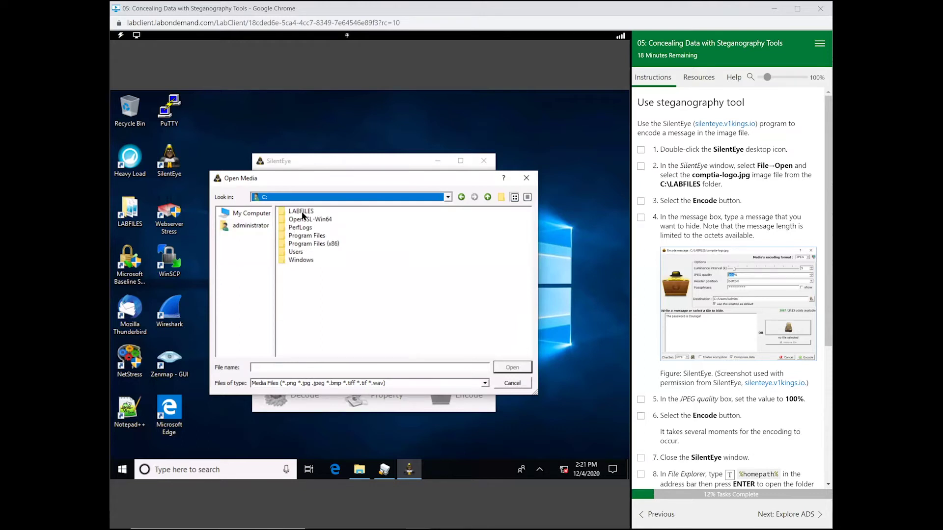
double_click(302, 212)
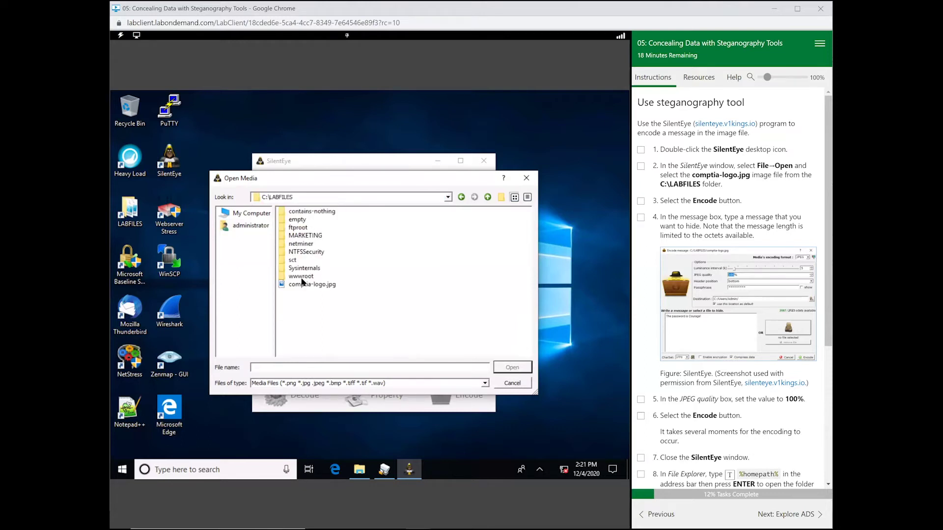
double_click(301, 286)
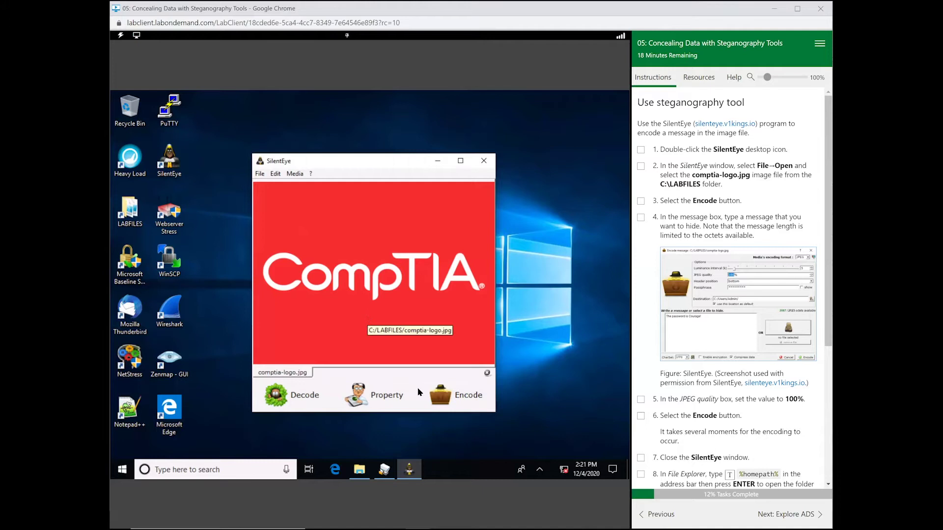
Start encoding the logo and type the secret message that reveals a password
click(452, 398)
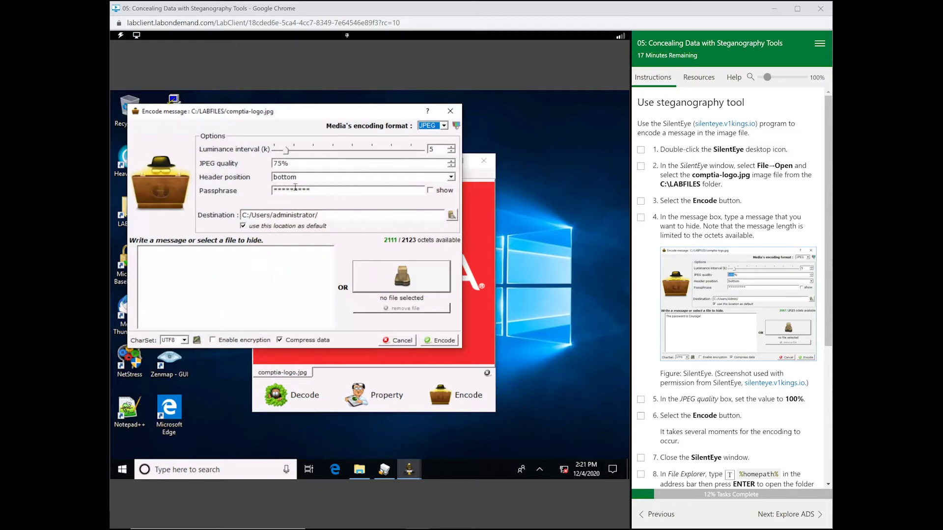
click(252, 264)
text(The ps)
text(ssword is Courage!)
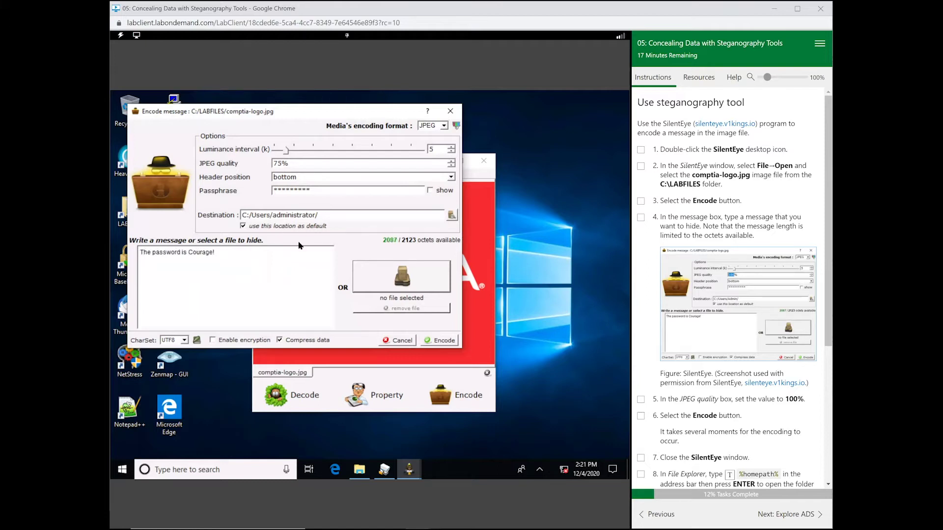
Change the JPEG quality from 75 to 100
click(336, 160)
drag(283, 164, 259, 163)
text(100)
Encode the message into comptia-logo.jpg and tick the completed lab steps
click(446, 343)
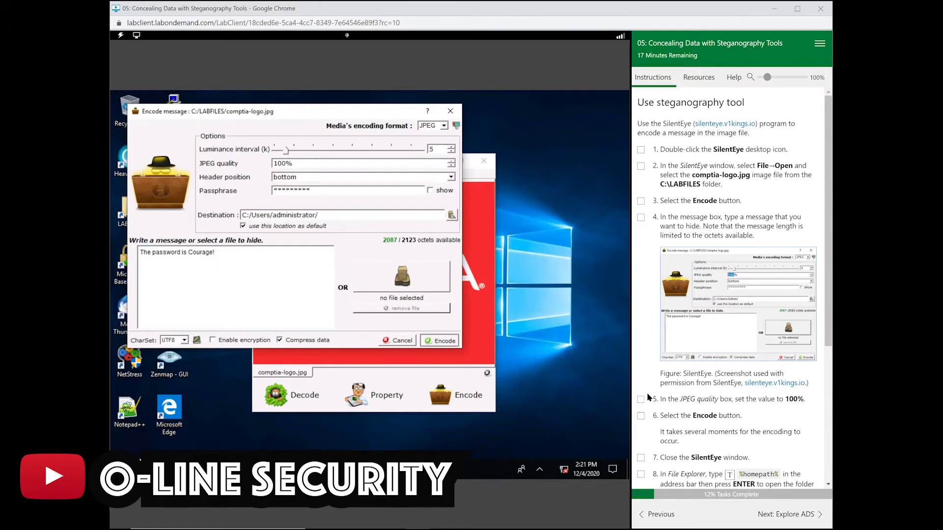
click(641, 415)
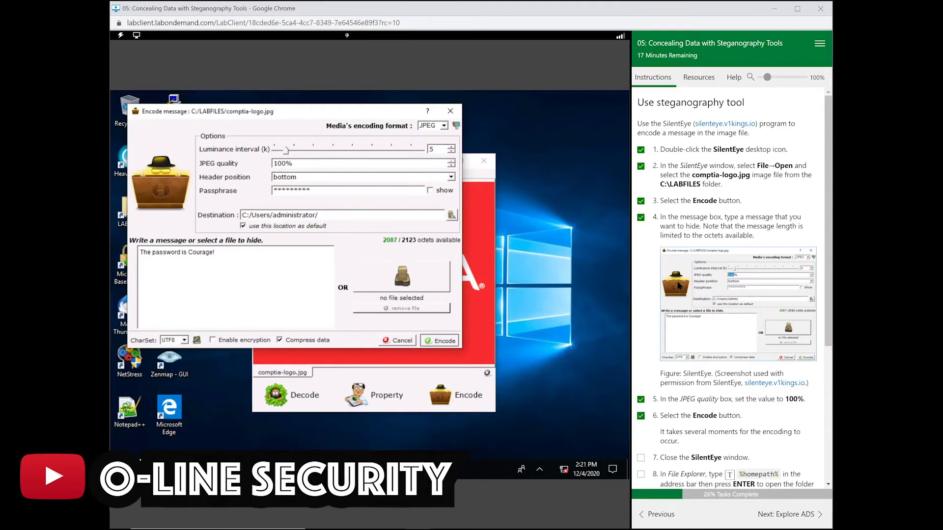
scroll(678, 285, down, 1)
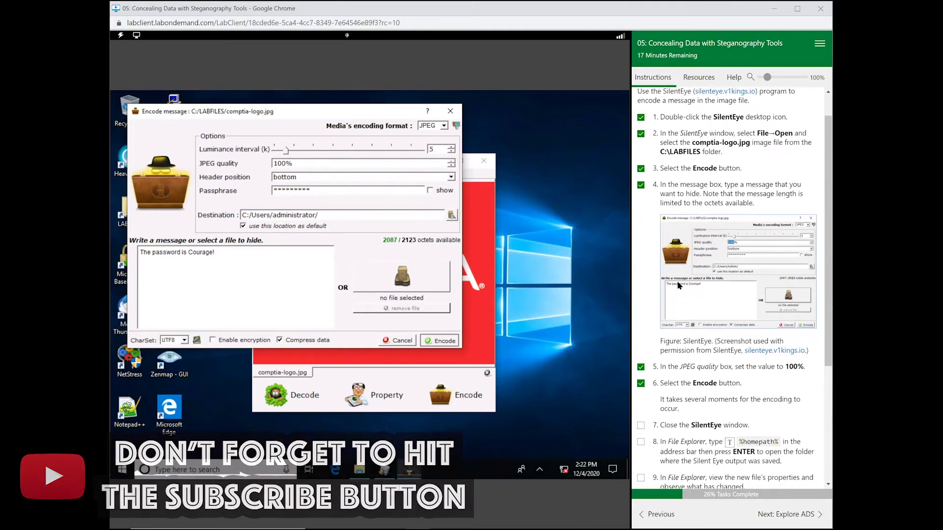
scroll(677, 285, down, 1)
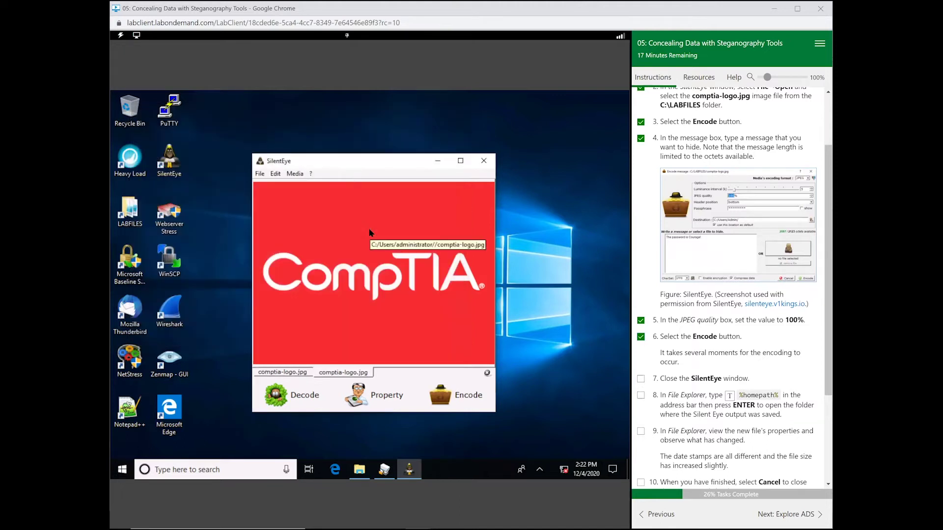
Close the SilentEye window
click(414, 464)
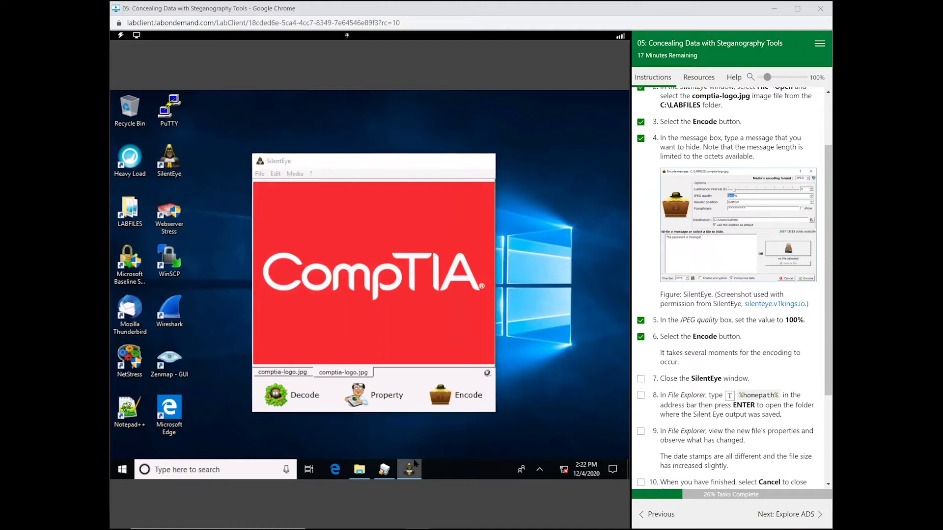
click(415, 469)
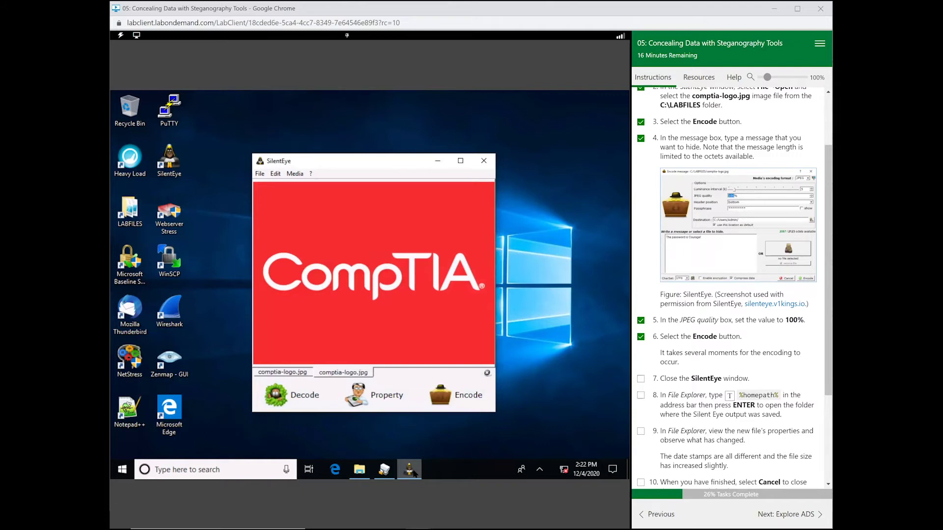
click(484, 161)
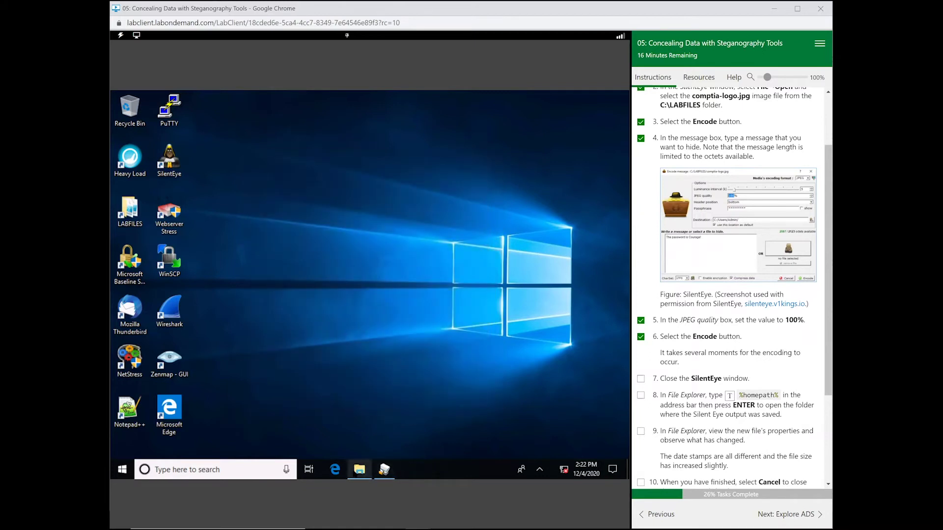
Navigate File Explorer to %homepath%, the administrator's home folder
click(359, 469)
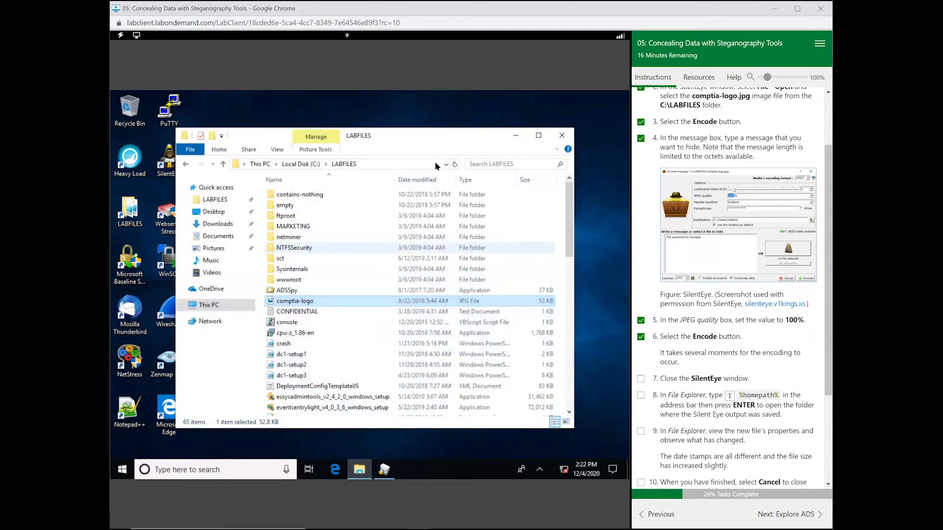
click(396, 162)
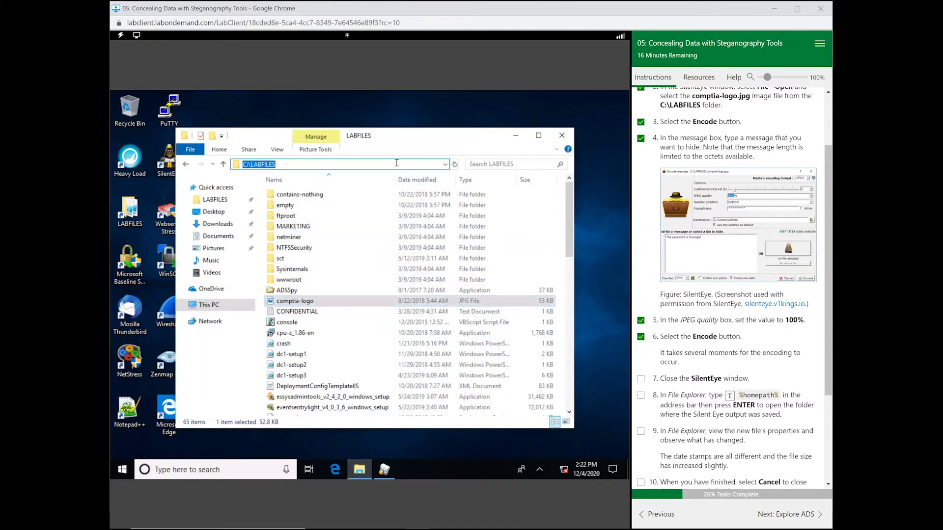
key(BackSpace)
click(729, 397)
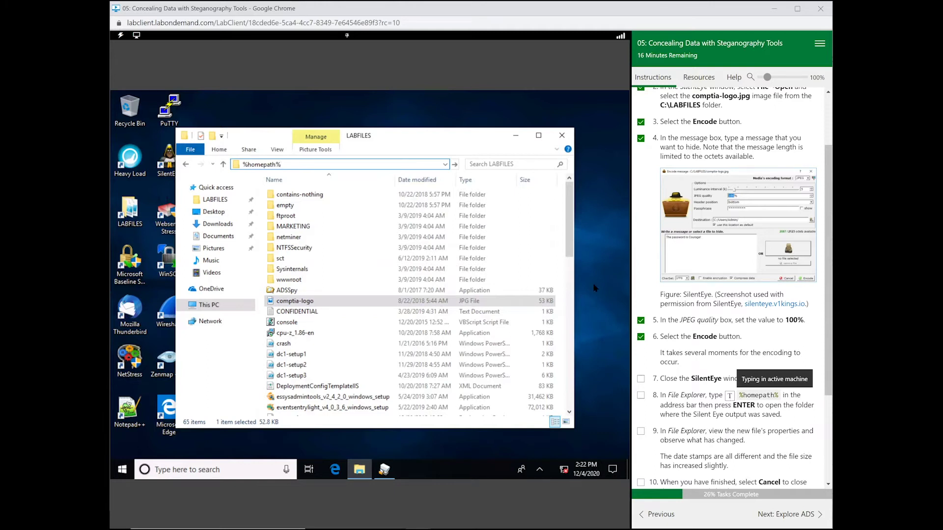
key(Return)
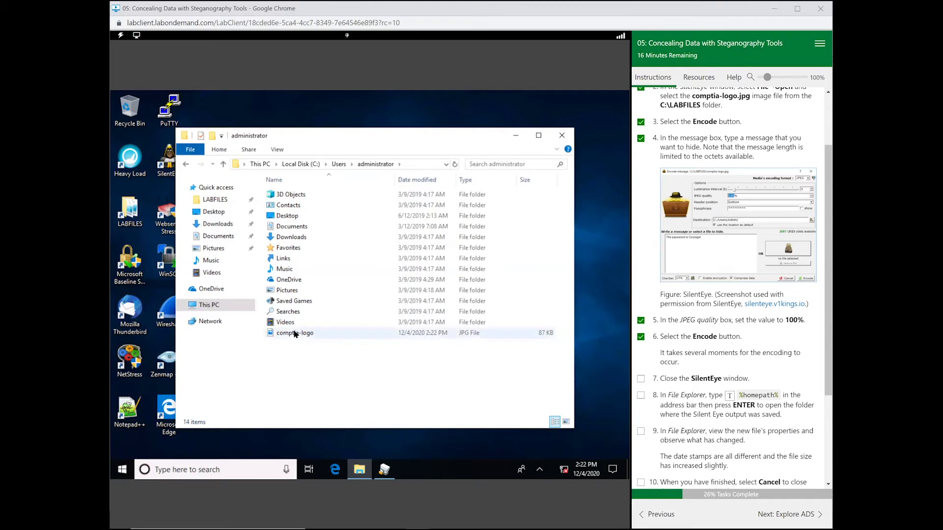
View the new comptia-logo image, then open its Properties dialog
double_click(295, 334)
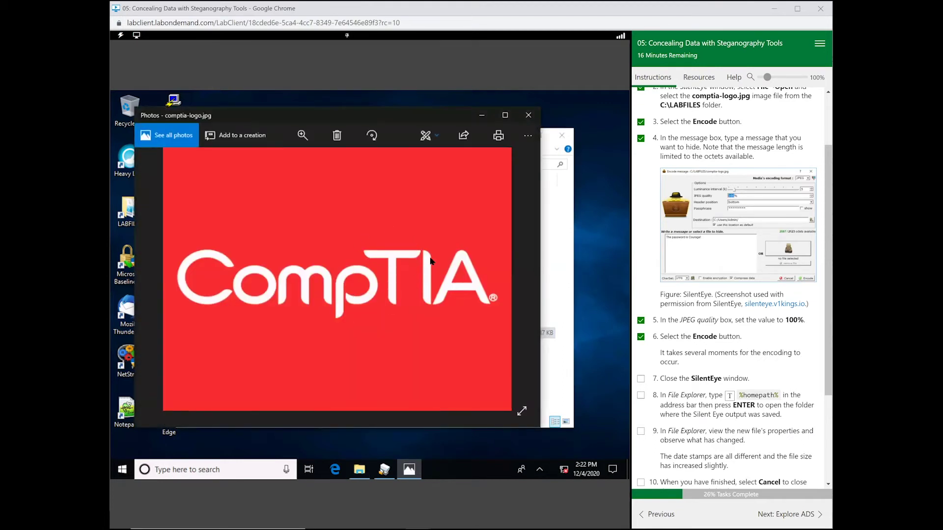
click(528, 116)
scroll(731, 285, down, 3)
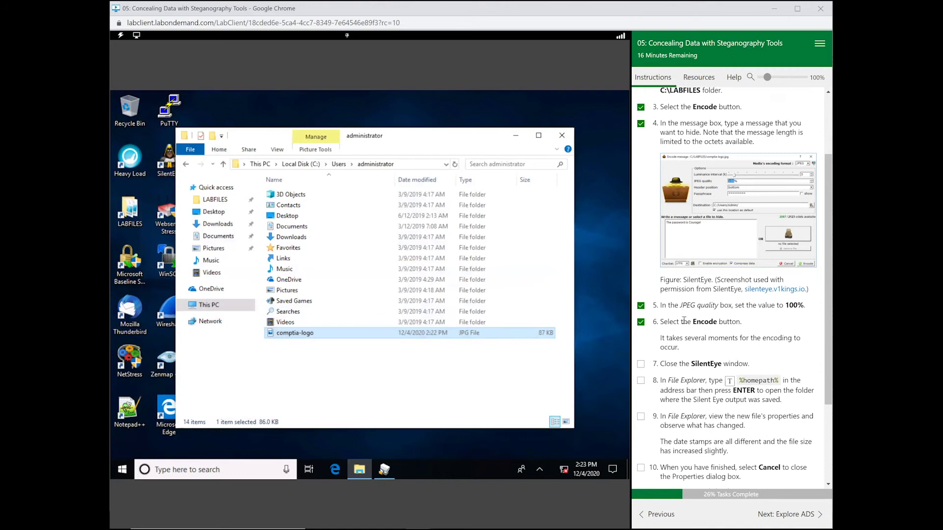
right_click(300, 334)
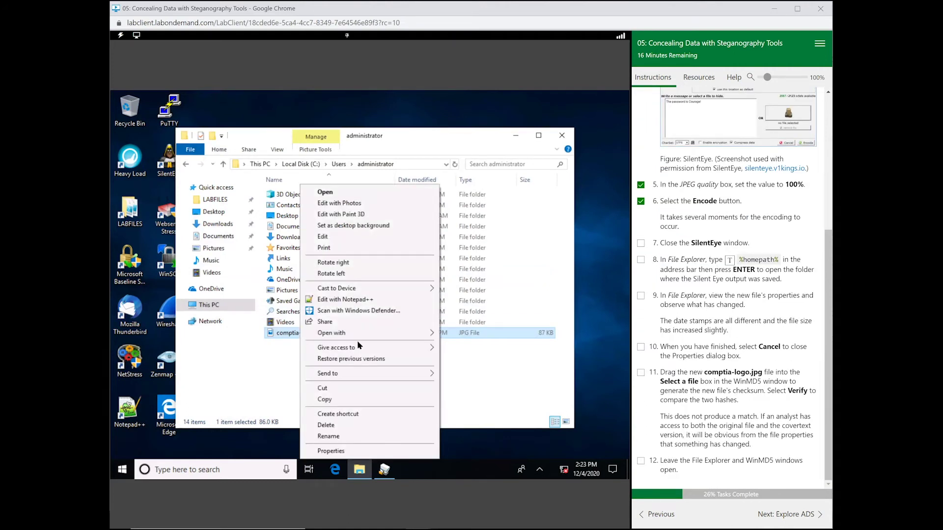
click(360, 451)
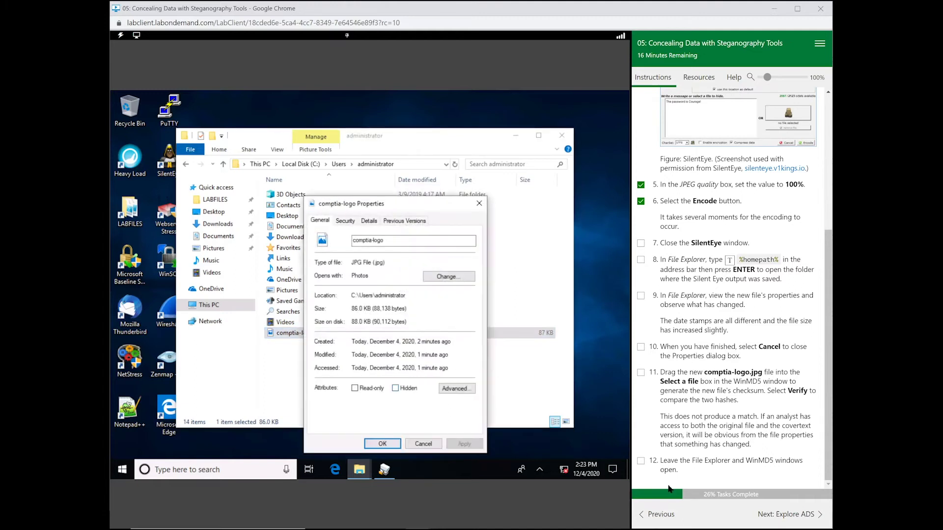
Compare the new 86.0 KB size against the original 52.8 KB, then close Properties
click(662, 516)
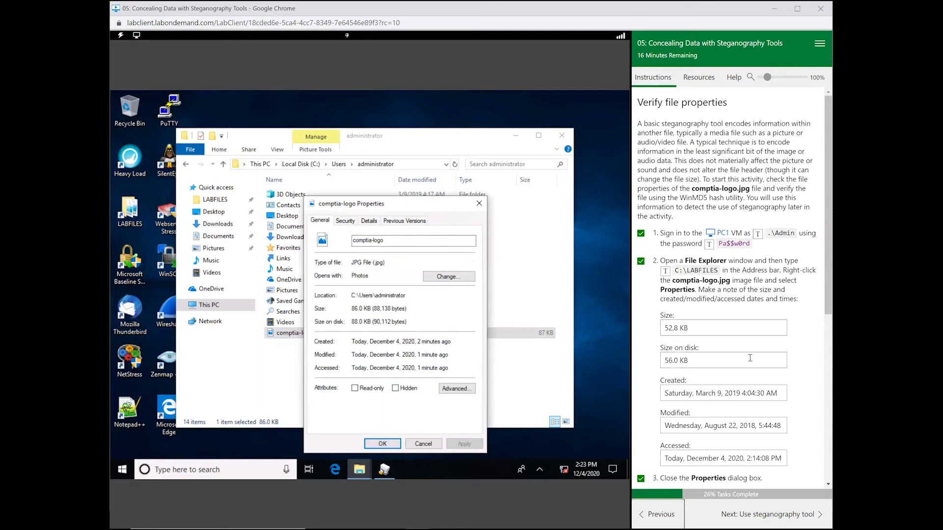
scroll(749, 363, down, 2)
scroll(747, 373, up, 2)
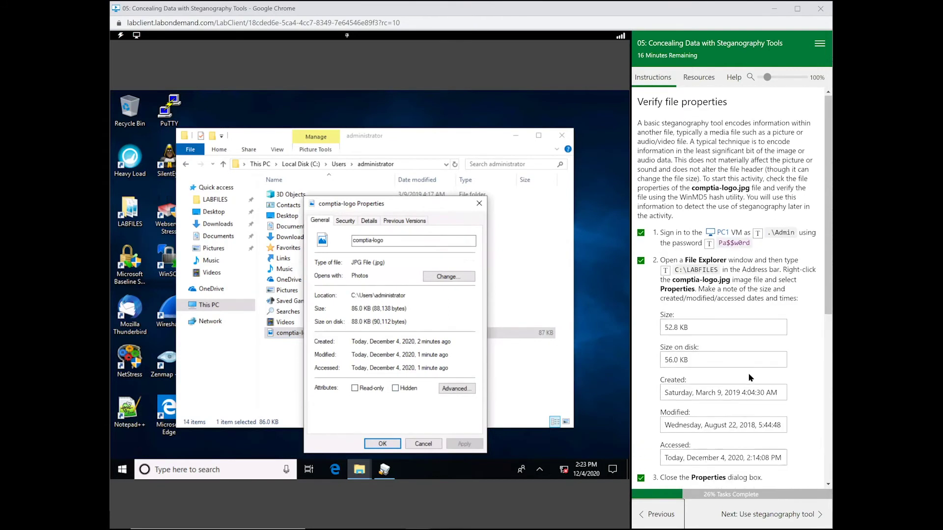
scroll(750, 375, down, 1)
scroll(750, 374, down, 2)
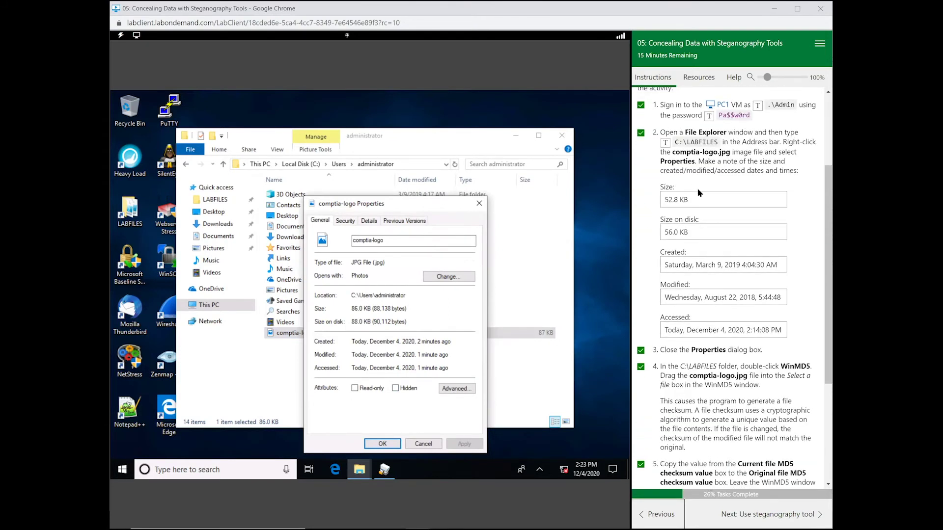
click(692, 201)
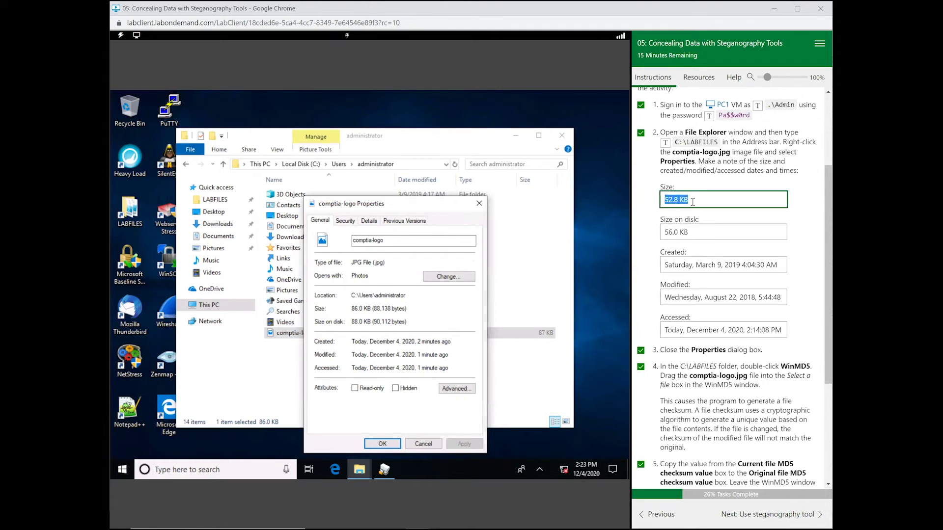
double_click(684, 231)
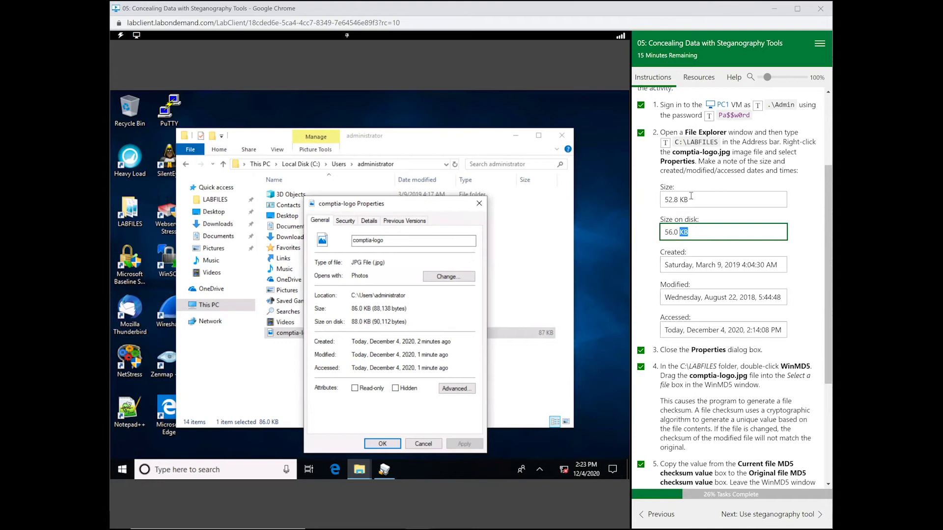
triple_click(691, 196)
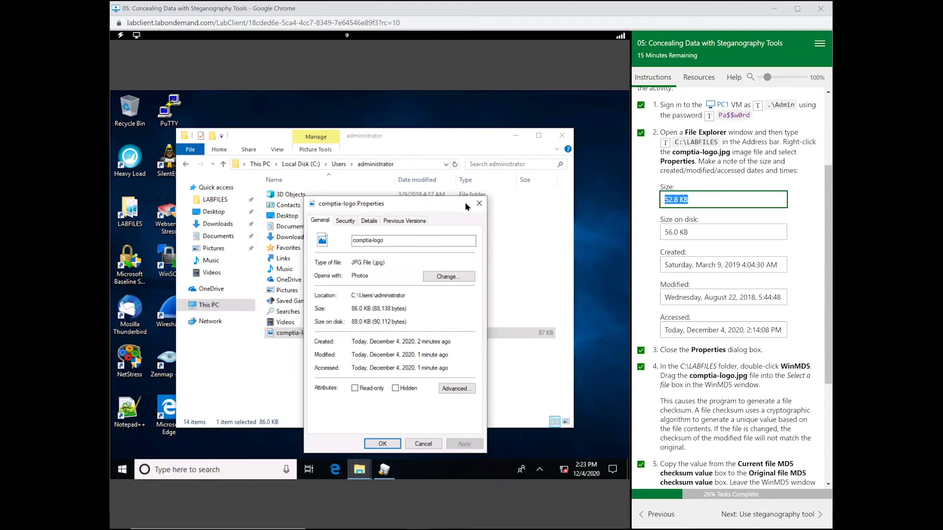
click(477, 208)
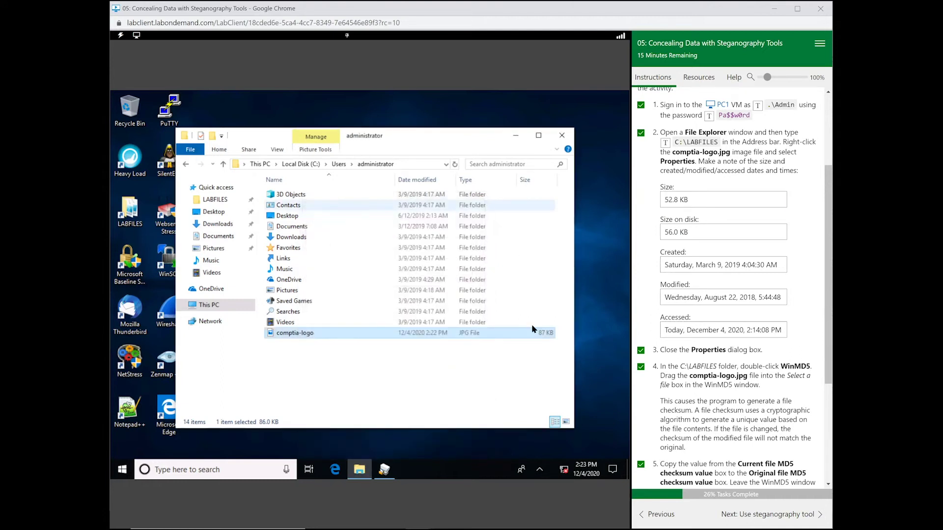
Check off lab steps 7 through 10 and minimize File Explorer
scroll(751, 378, down, 3)
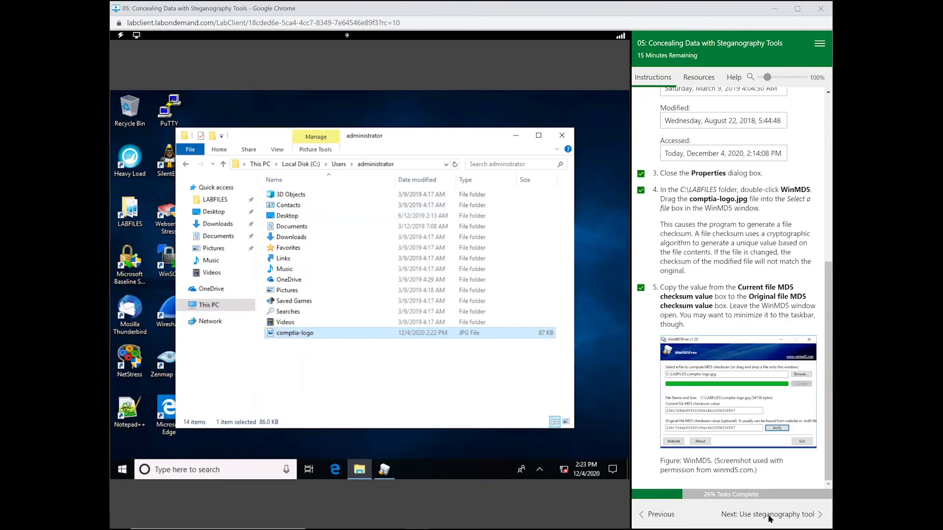
click(770, 519)
scroll(754, 386, down, 10)
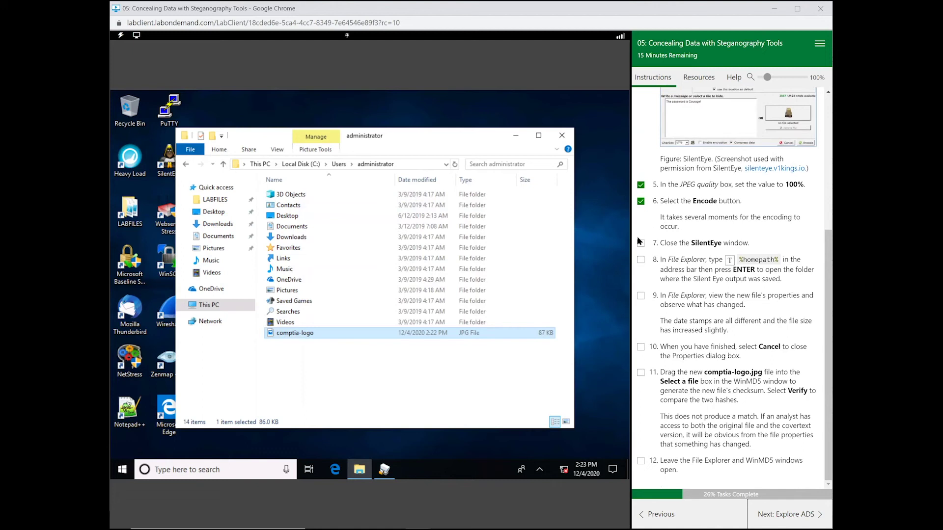
click(641, 295)
click(641, 347)
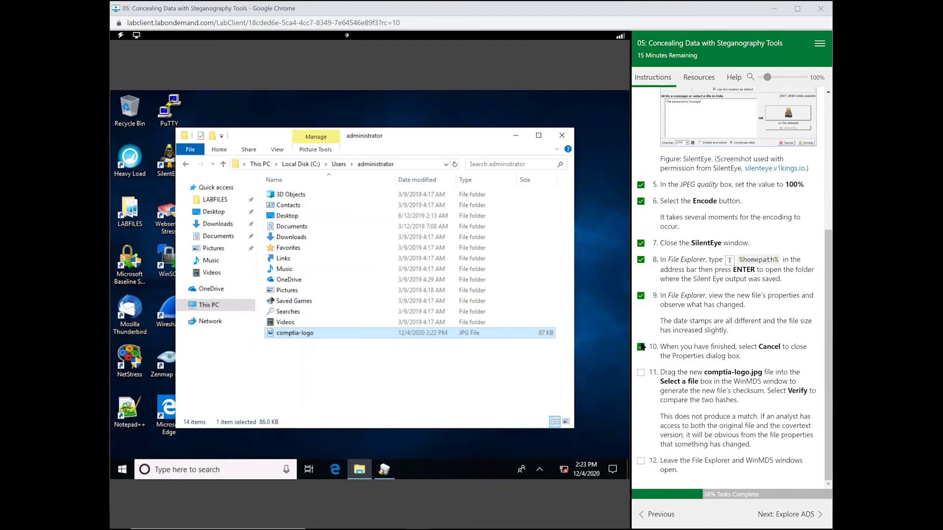
click(517, 134)
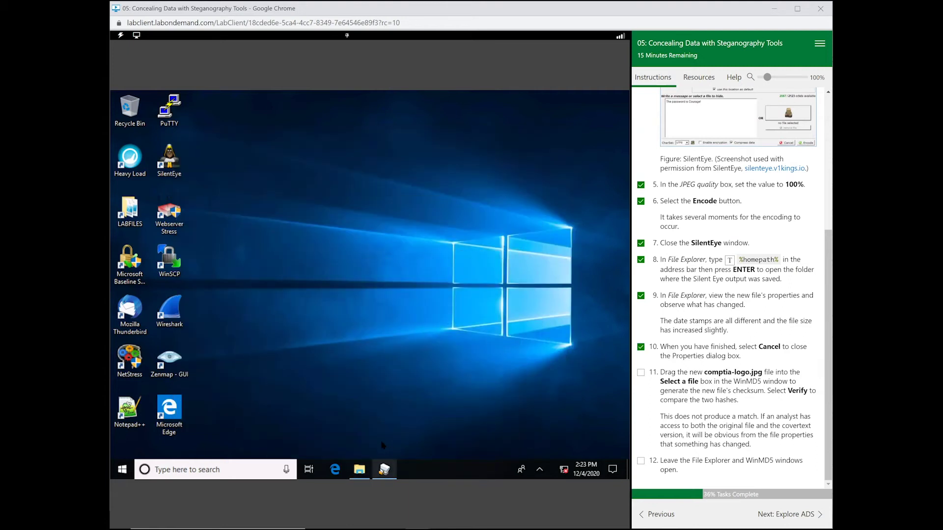
Restore WinMD5Free and File Explorer, and browse Explorer to C:\LABFILES
click(382, 479)
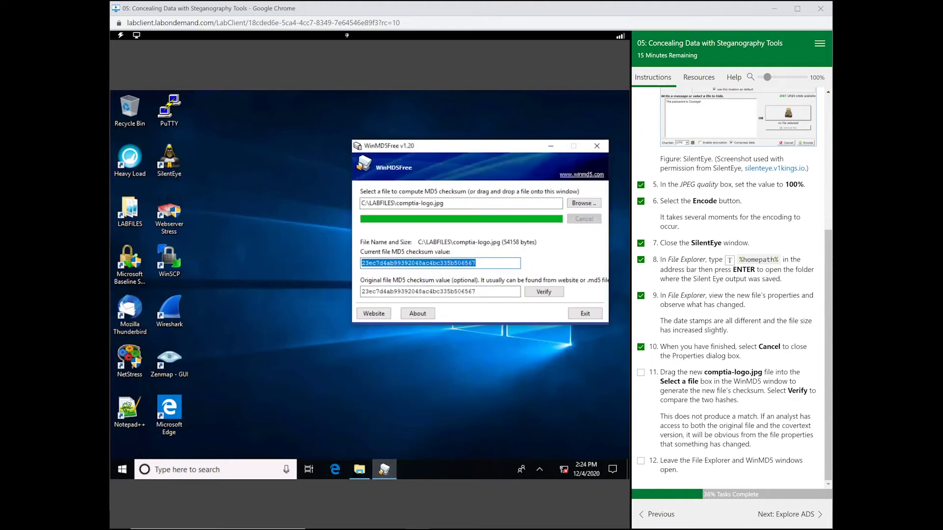
click(360, 470)
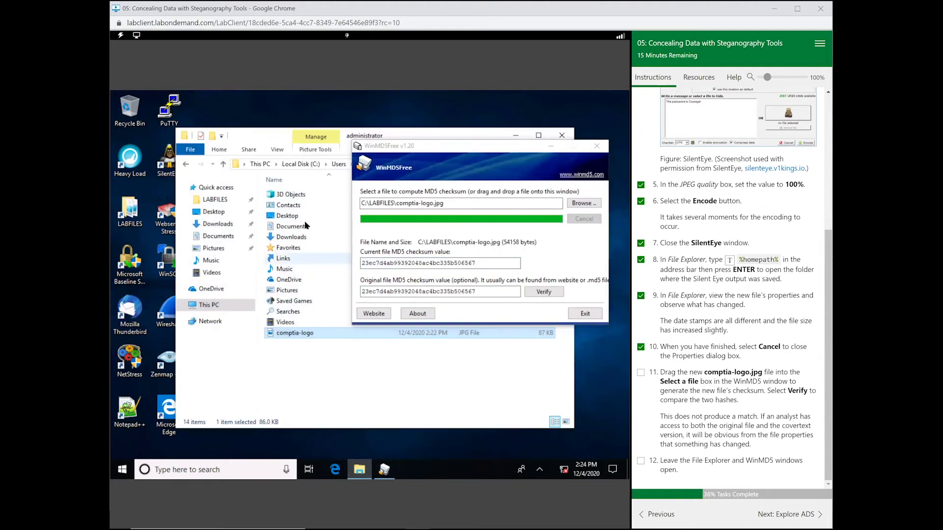
click(301, 164)
double_click(295, 197)
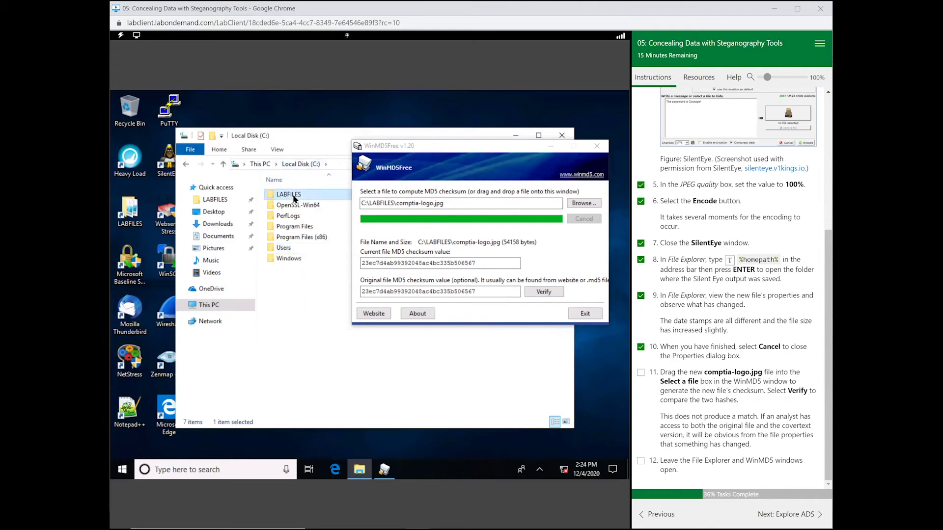
scroll(294, 288, down, 10)
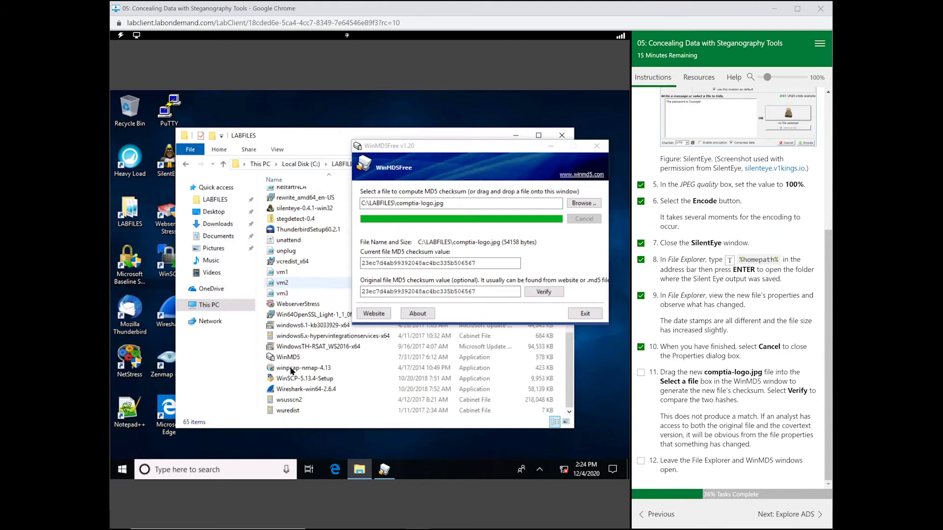
click(517, 135)
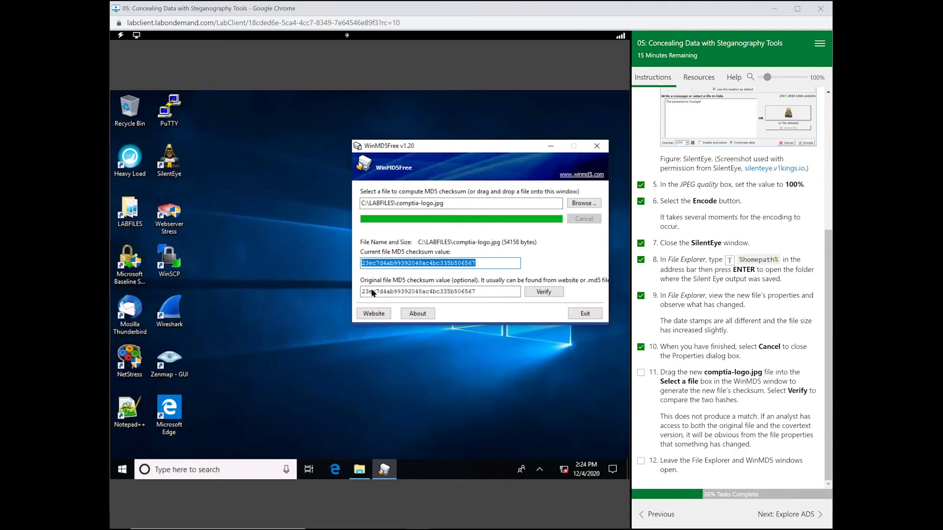
click(359, 473)
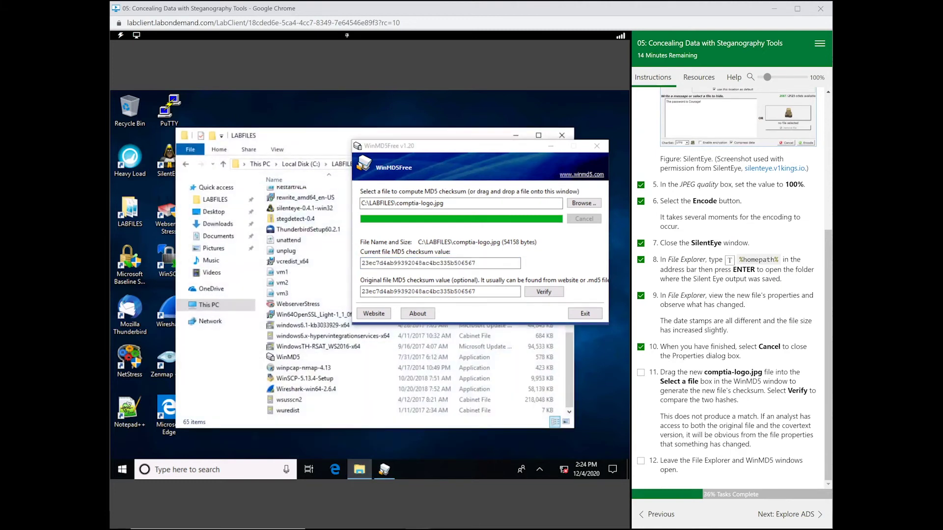
Reposition the Explorer window and navigate it to %homepath%
drag(303, 135, 244, 115)
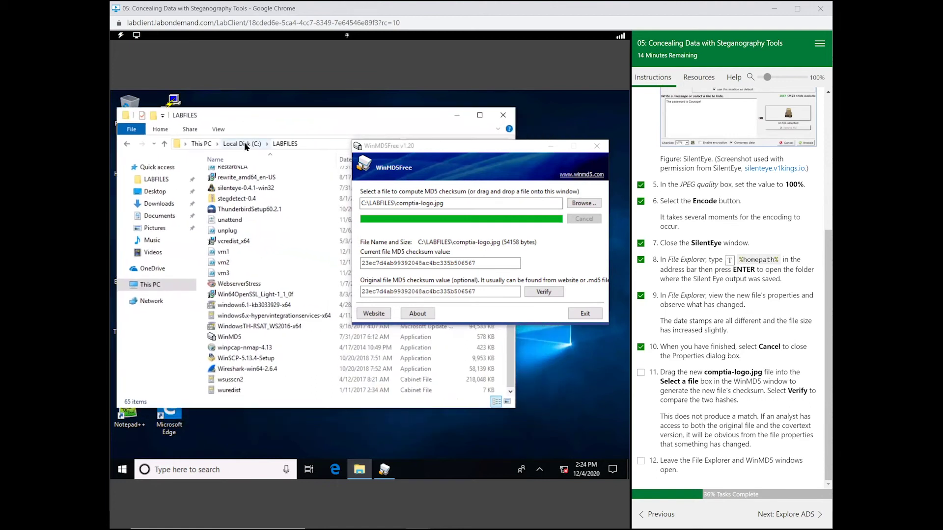
click(241, 144)
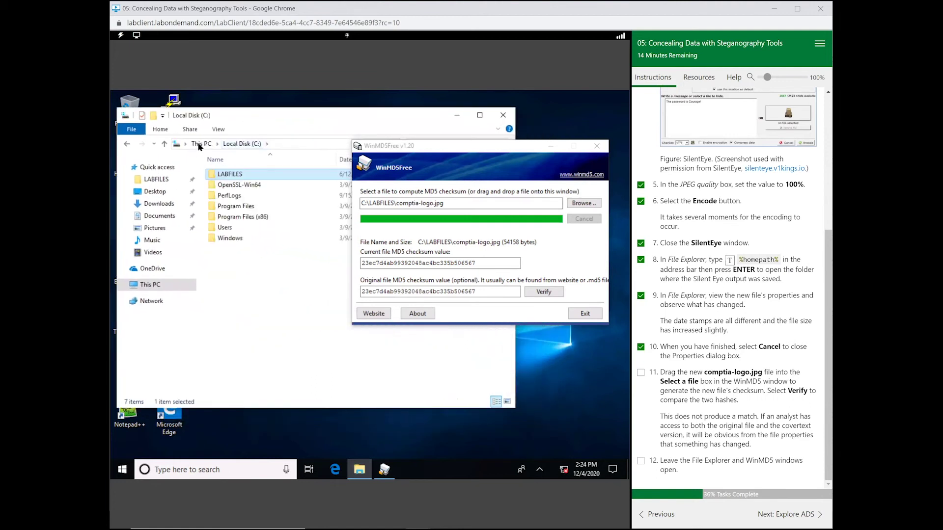
click(288, 142)
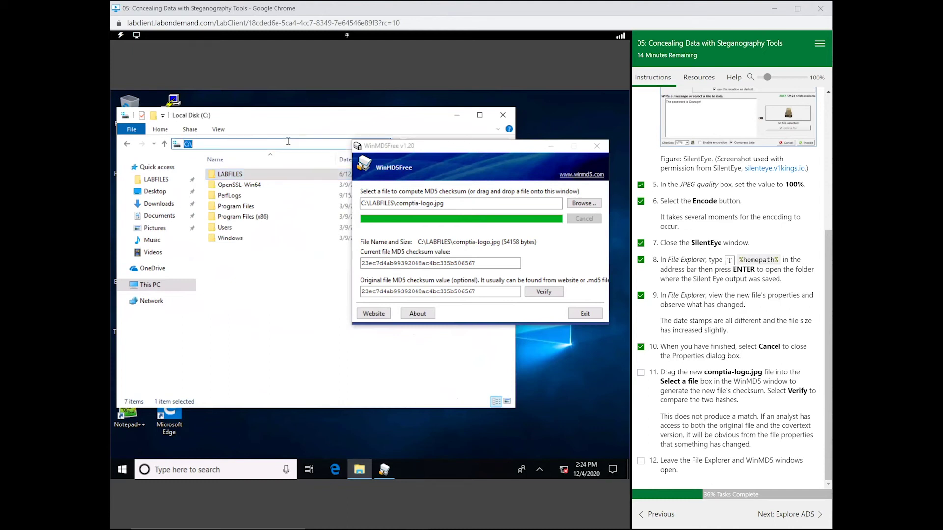
click(729, 259)
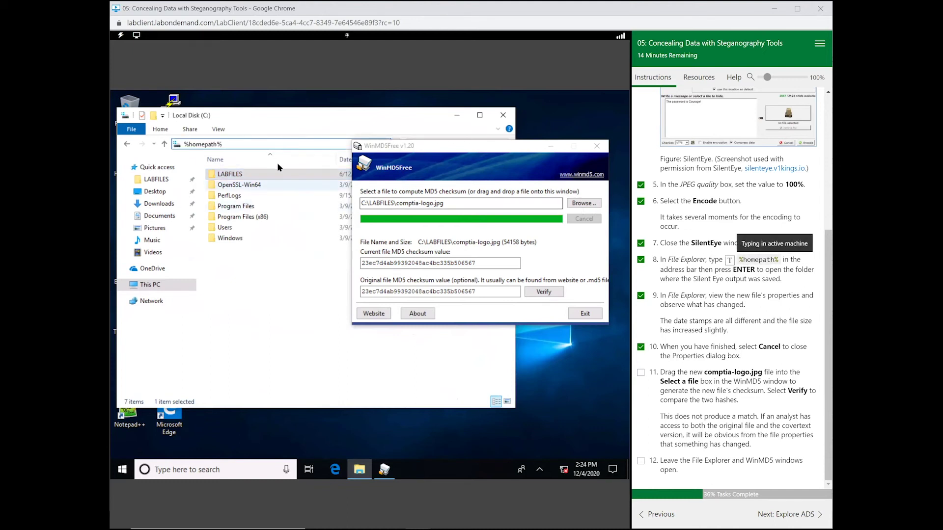
key(Return)
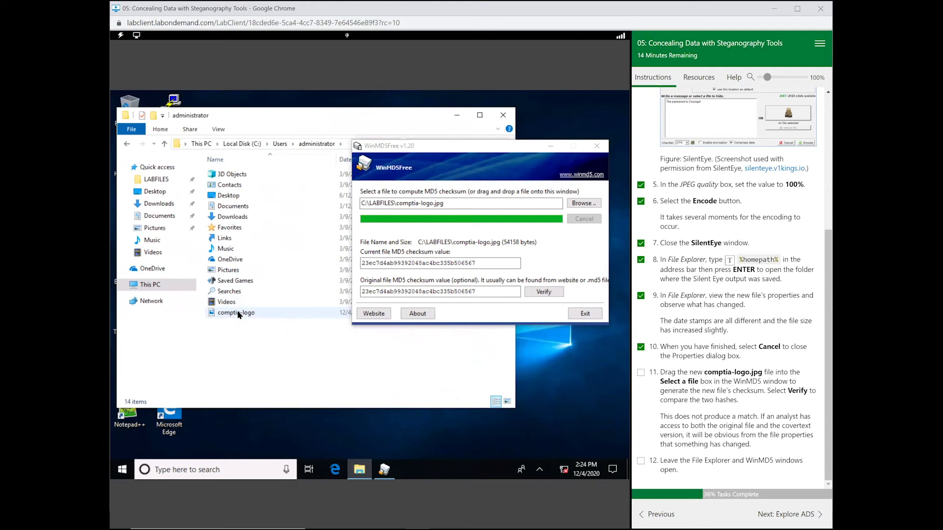
Load the encoded comptia-logo.jpg (88138 bytes) and verify its MD5 against the original, getting NOT Matched
drag(238, 314, 438, 205)
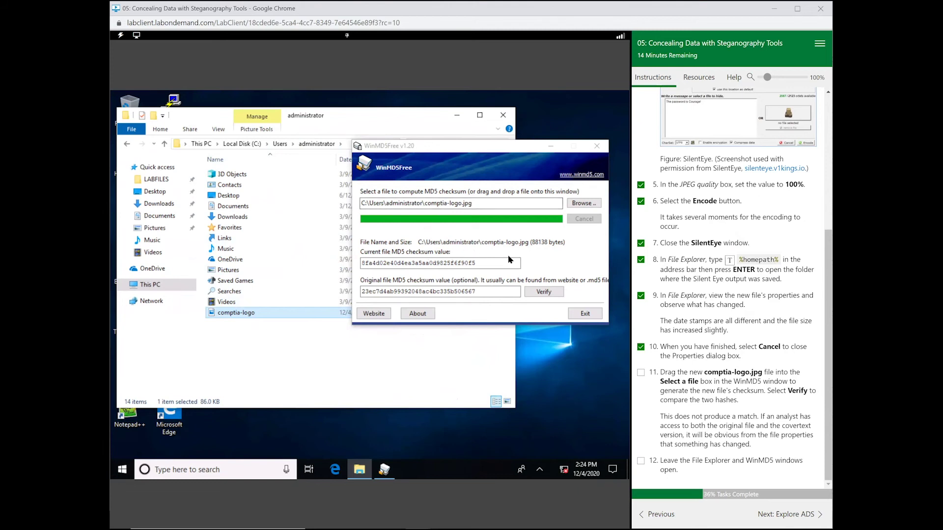
double_click(416, 263)
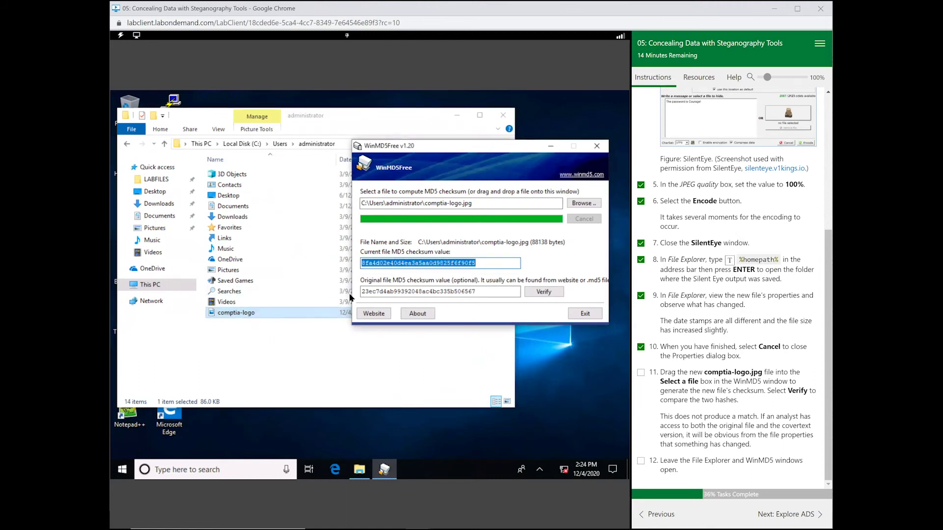
click(398, 292)
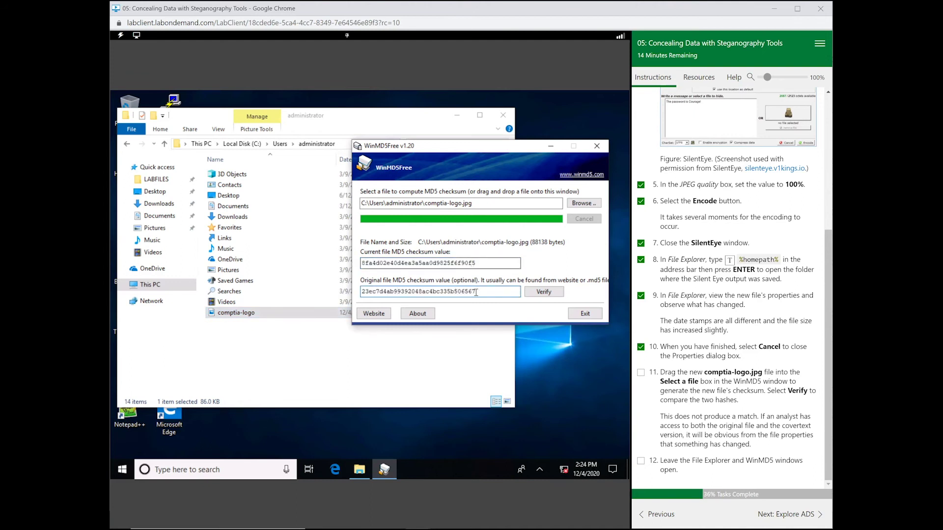
click(543, 291)
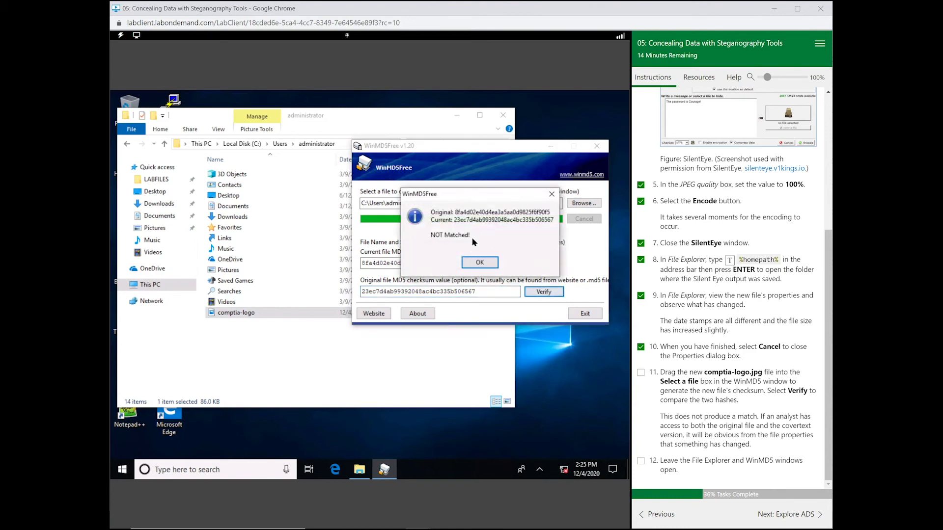
Dismiss the NOT Matched message and check off steps 11 and 12, bringing the lab to 40%
click(478, 262)
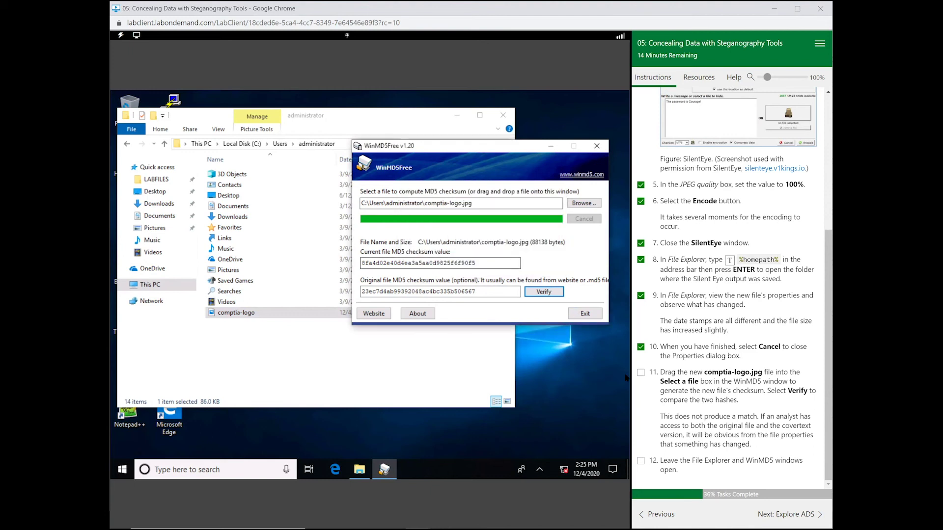
click(641, 461)
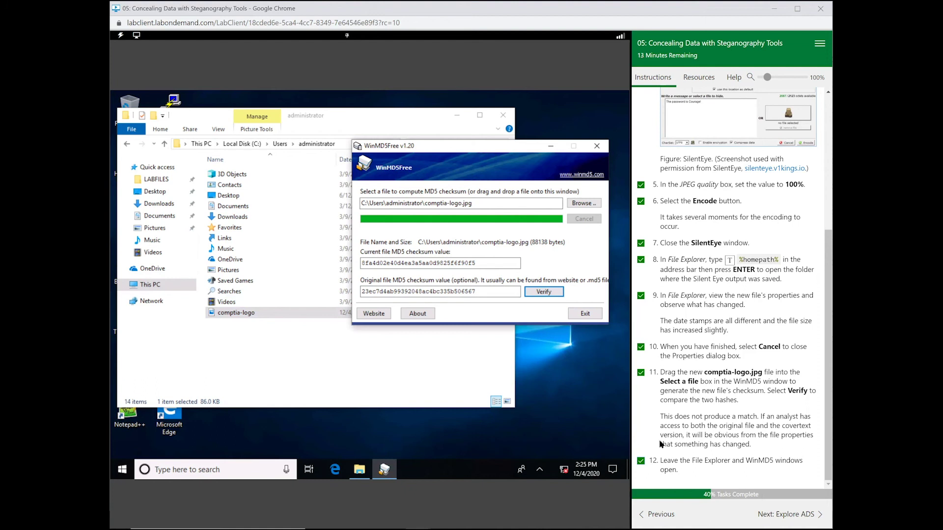